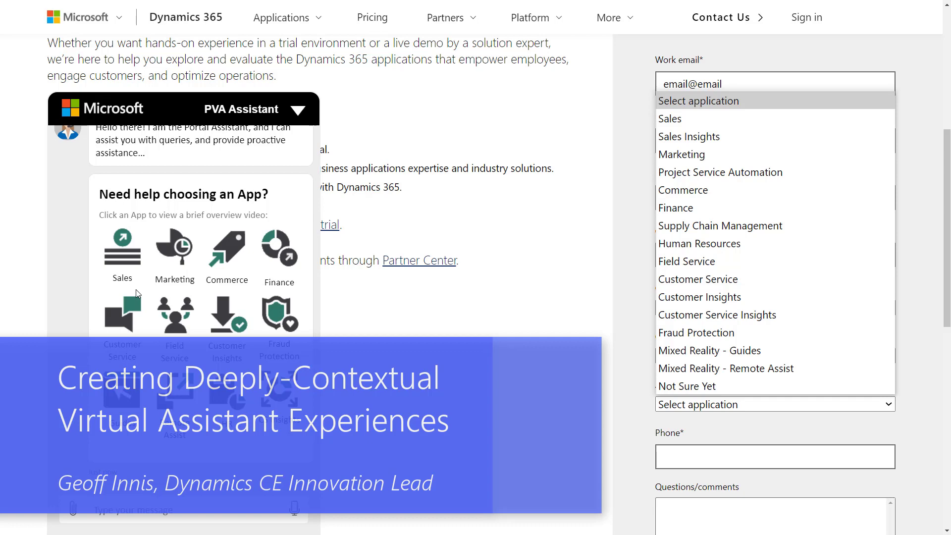
# - Play the Sales App Overview video from the Sales icon in the PVA Assistant chat
pyautogui.click(128, 248)
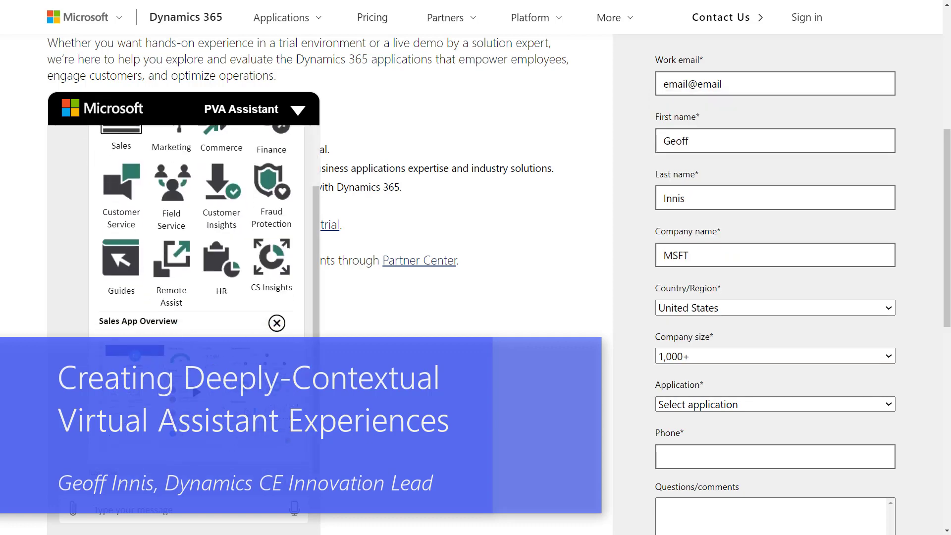
pyautogui.click(201, 396)
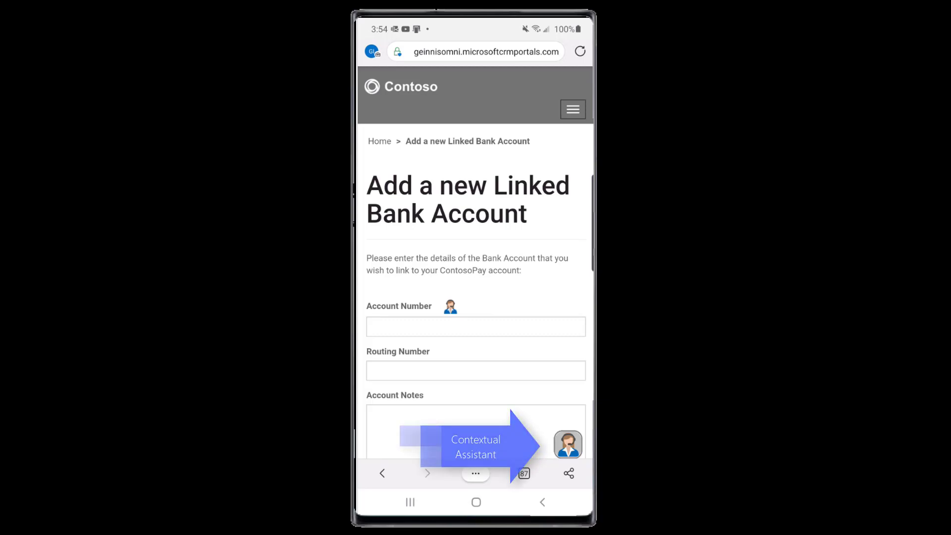
# - Answer 'Yes, I can' on the Bank Details card and bring up the photo attachment options
pyautogui.click(568, 445)
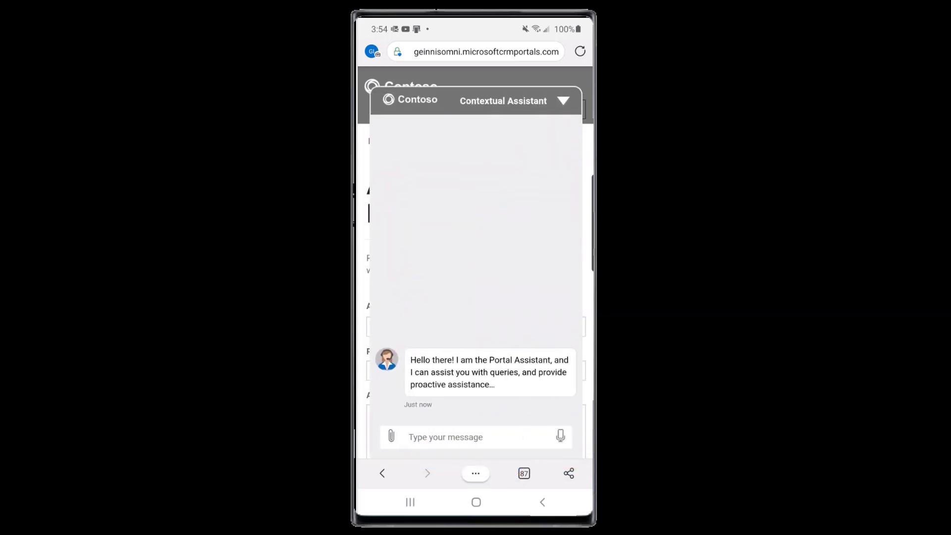
pyautogui.click(563, 100)
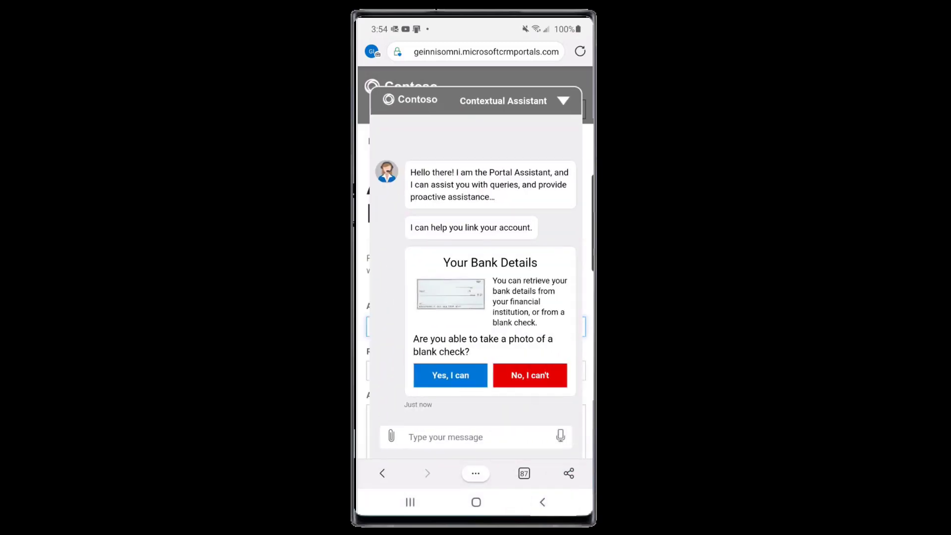
pyautogui.click(451, 375)
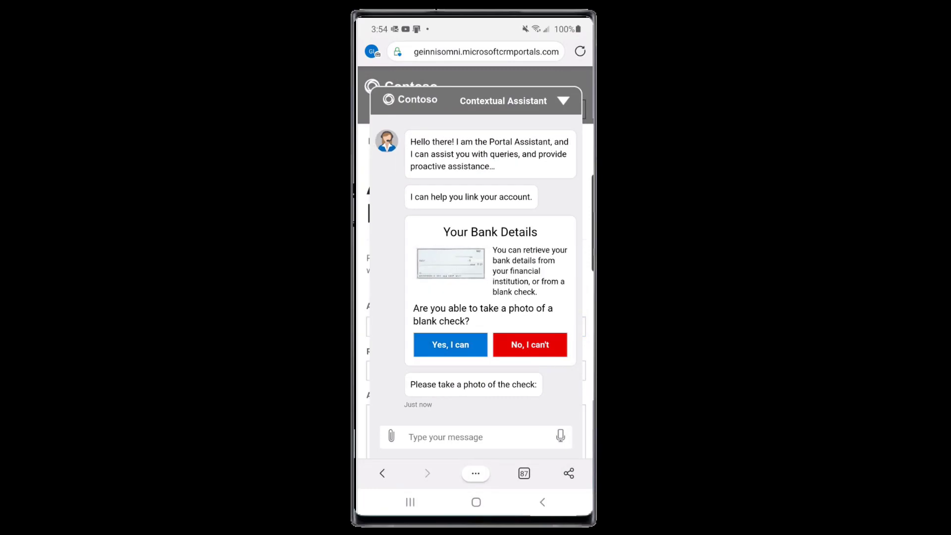
pyautogui.click(391, 437)
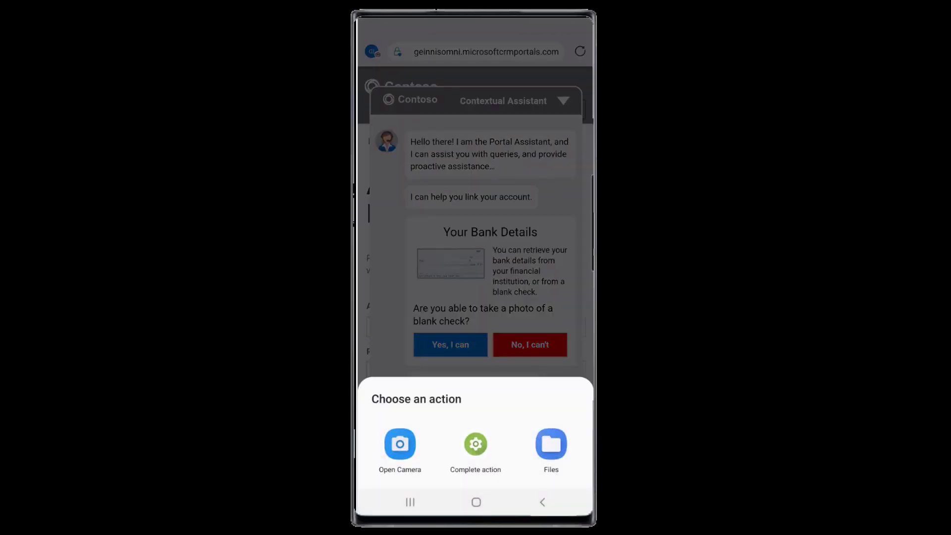
pyautogui.click(400, 470)
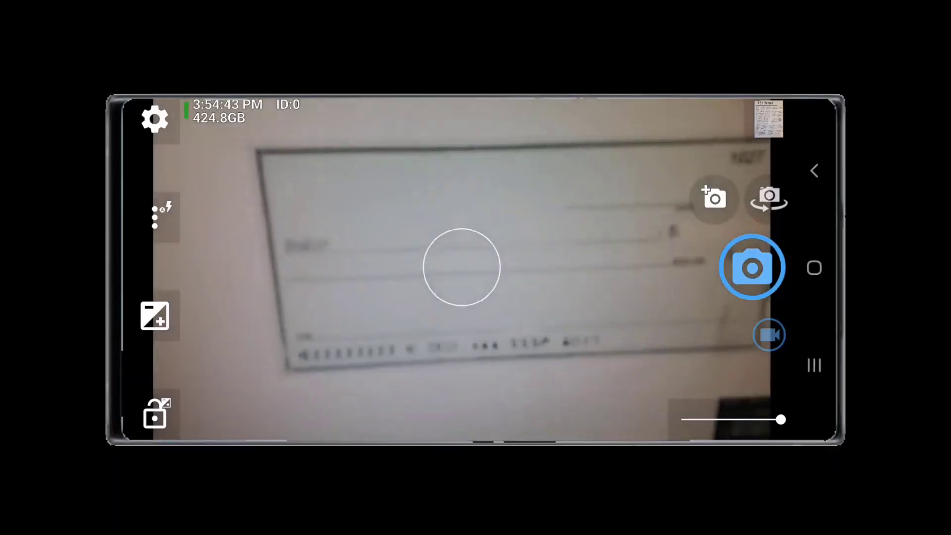
pyautogui.click(752, 268)
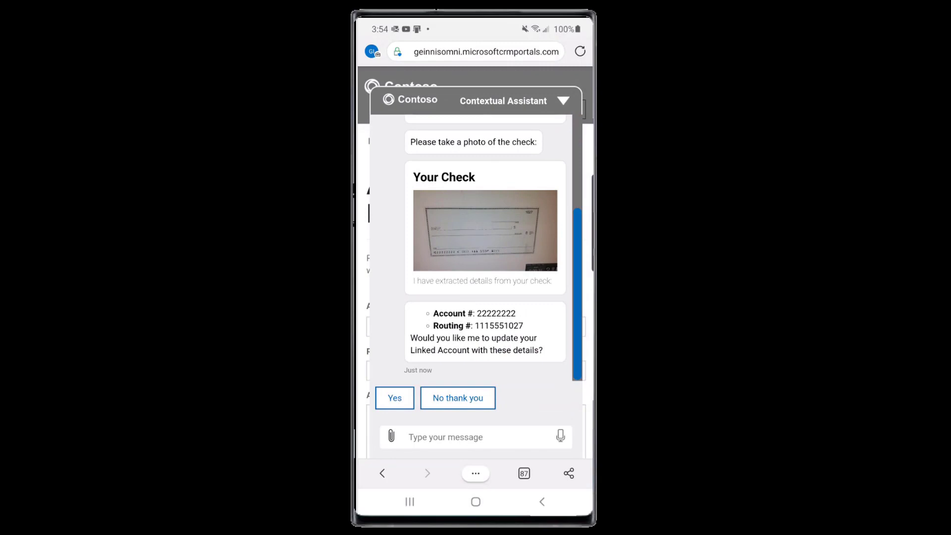
pyautogui.click(395, 398)
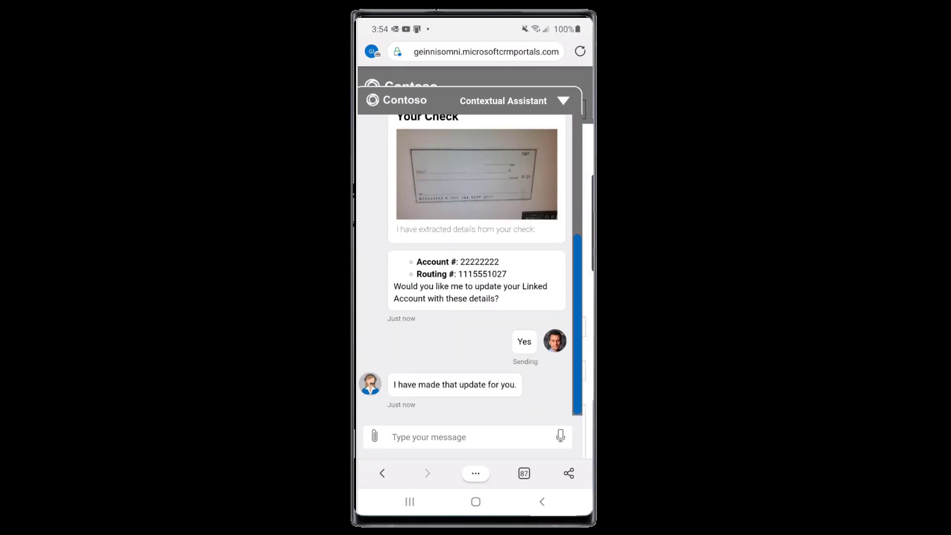
pyautogui.scroll(-3, 477, 297)
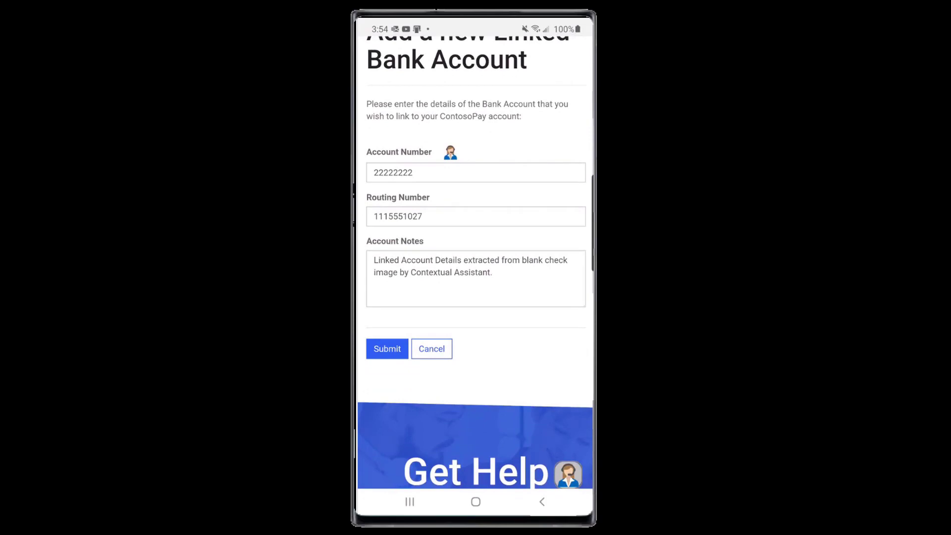
# - Submit the linked bank account and send 'Speak with agent' to the assistant
pyautogui.click(387, 349)
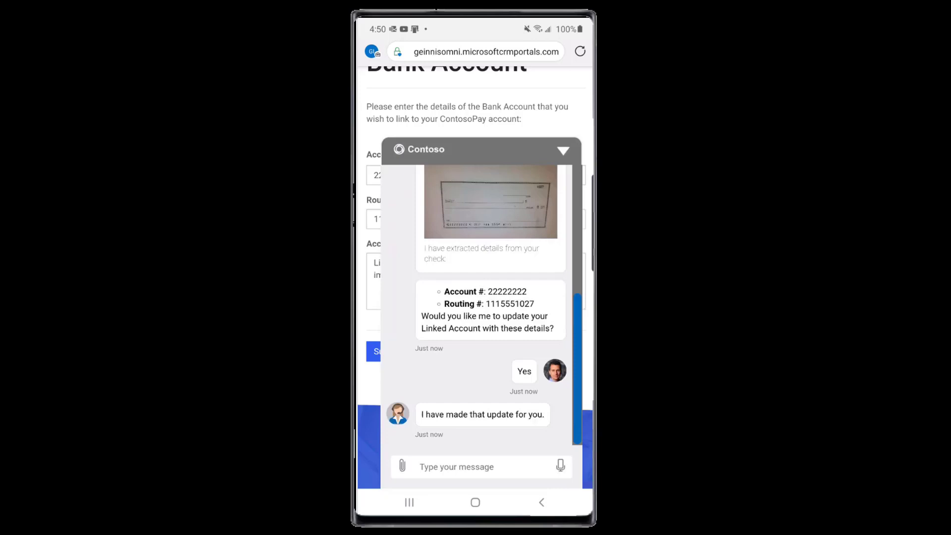
pyautogui.click(446, 467)
pyautogui.write('Speak wit')
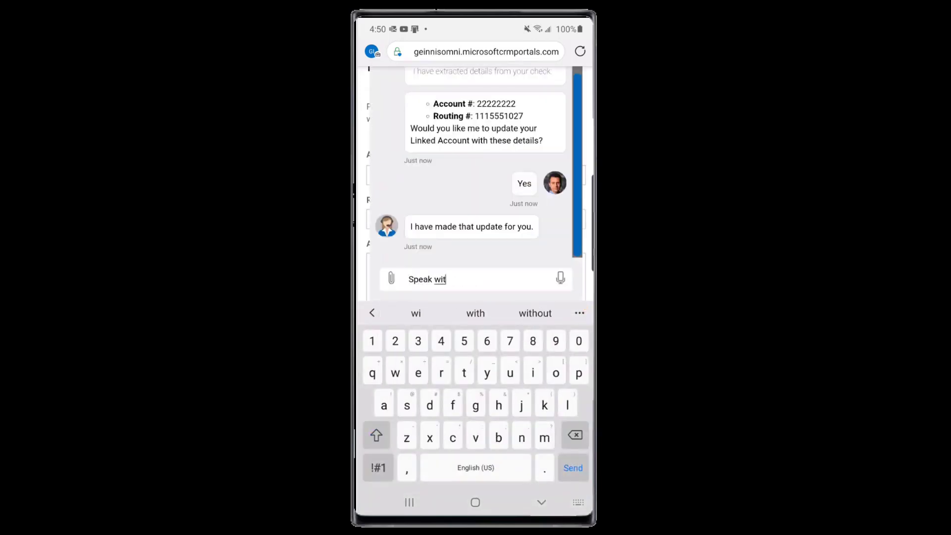
pyautogui.write('h agent')
pyautogui.press('Return')
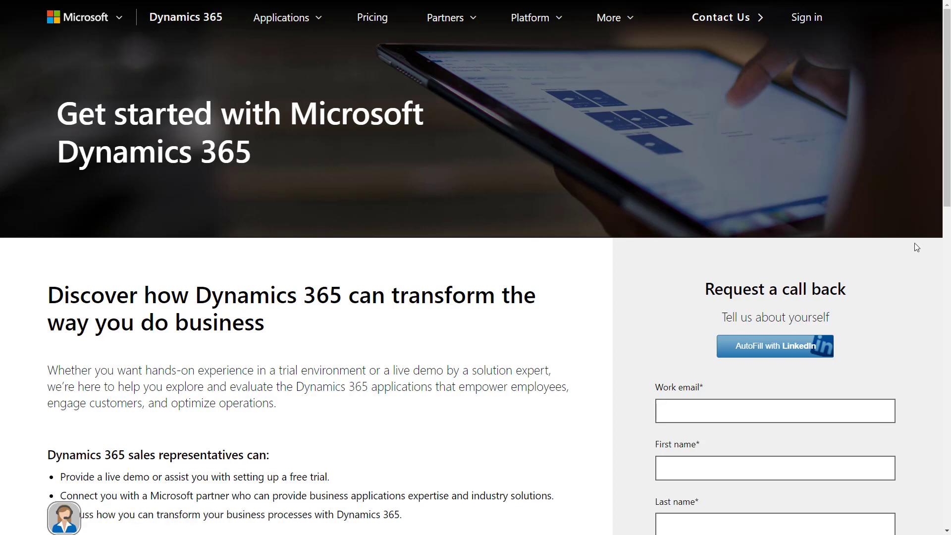
pyautogui.scroll(-4, 939, 301)
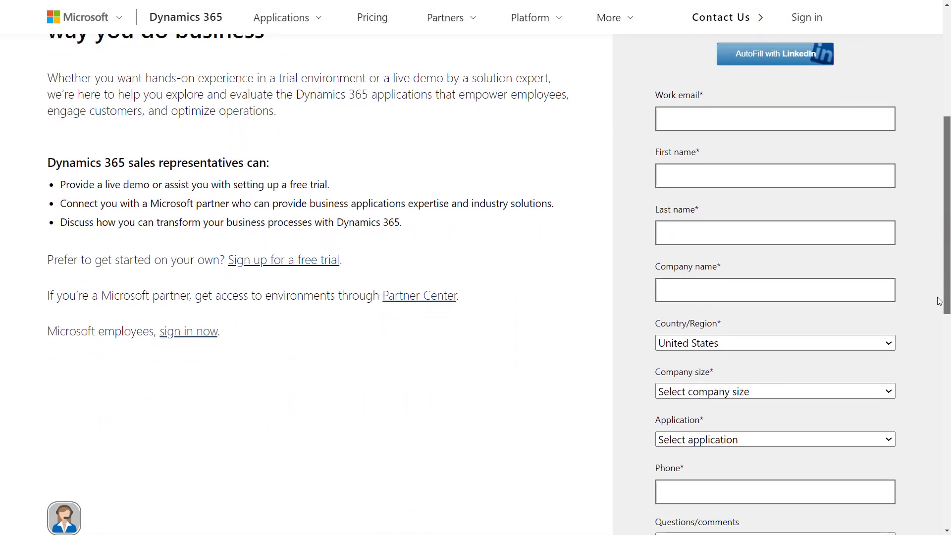
# - Enter email, first and last name, company MSFT, company size 1,000+, and open Application
pyautogui.click(707, 89)
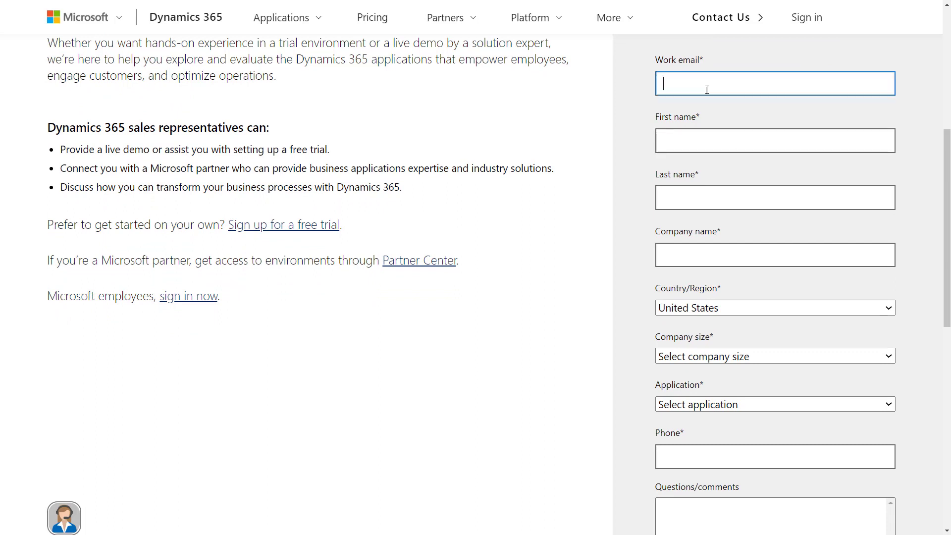
pyautogui.write('email@email')
pyautogui.click(672, 140)
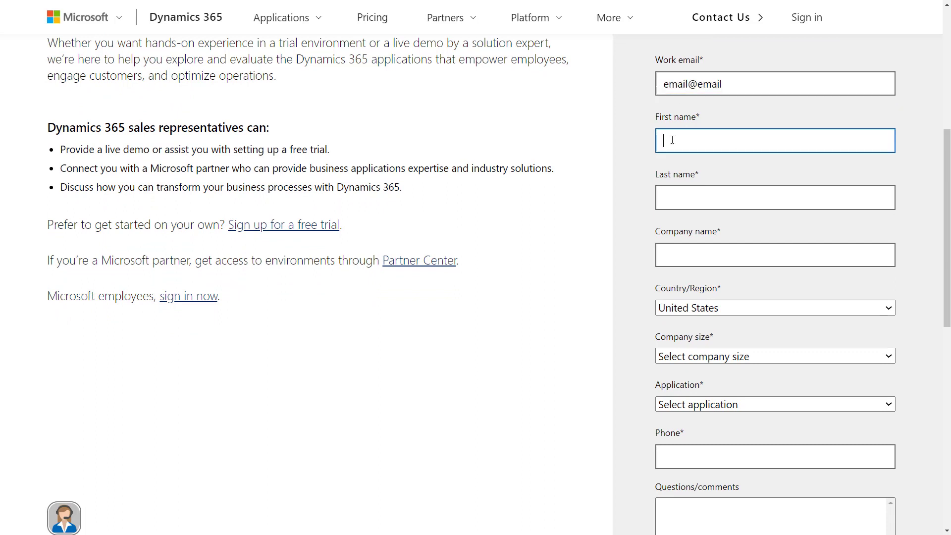
pyautogui.press('Tab')
pyautogui.press('Tab')
pyautogui.write('MSFT')
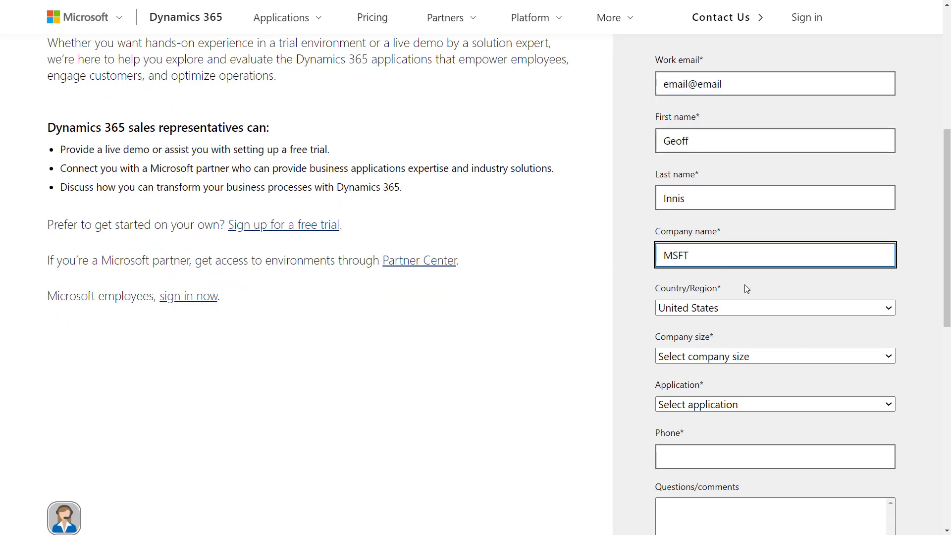
pyautogui.click(705, 357)
pyautogui.click(705, 337)
pyautogui.click(708, 405)
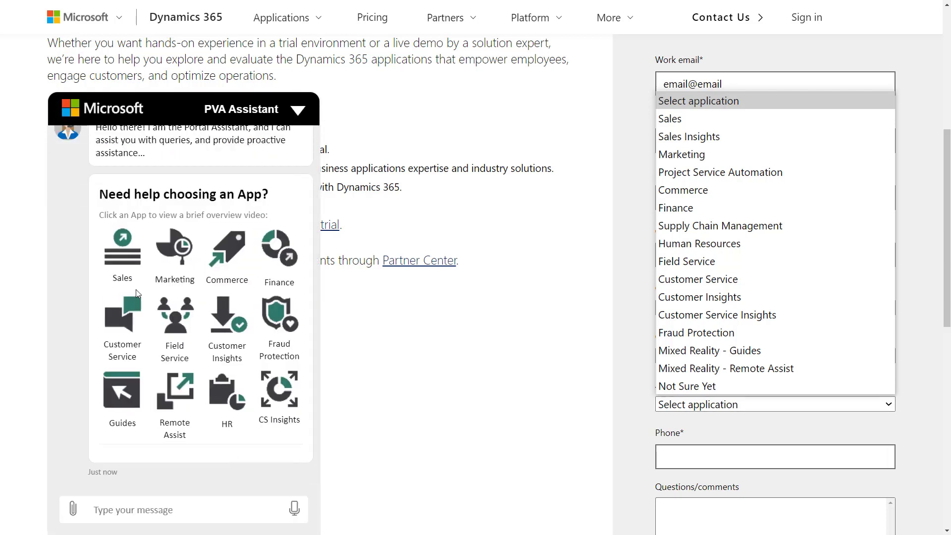
# - Watch, pause and close the Sales App Overview video in the assistant
pyautogui.click(128, 253)
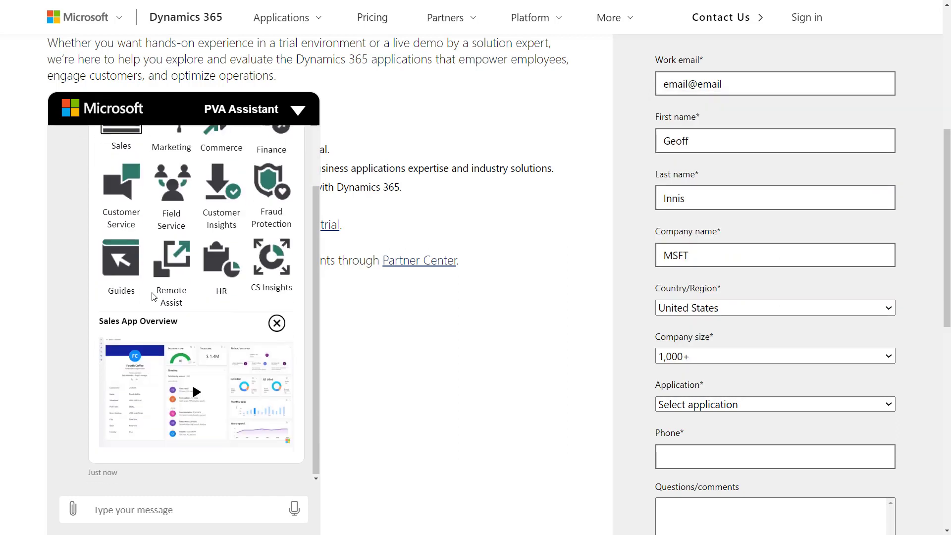
pyautogui.click(196, 393)
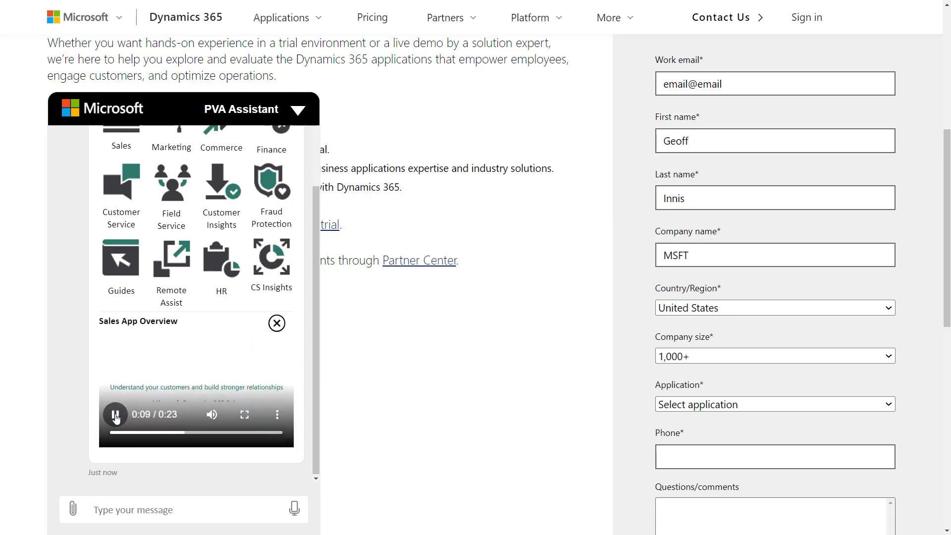
pyautogui.click(116, 414)
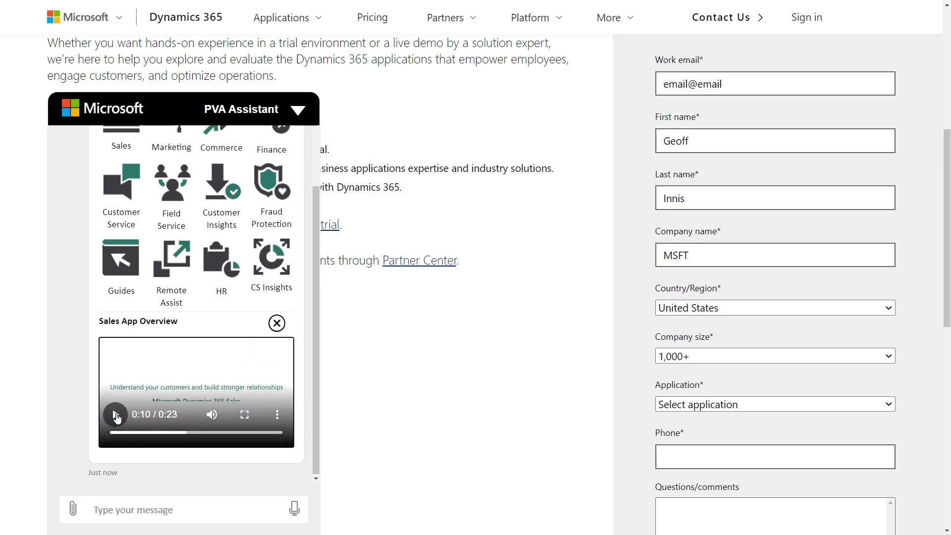
pyautogui.click(277, 323)
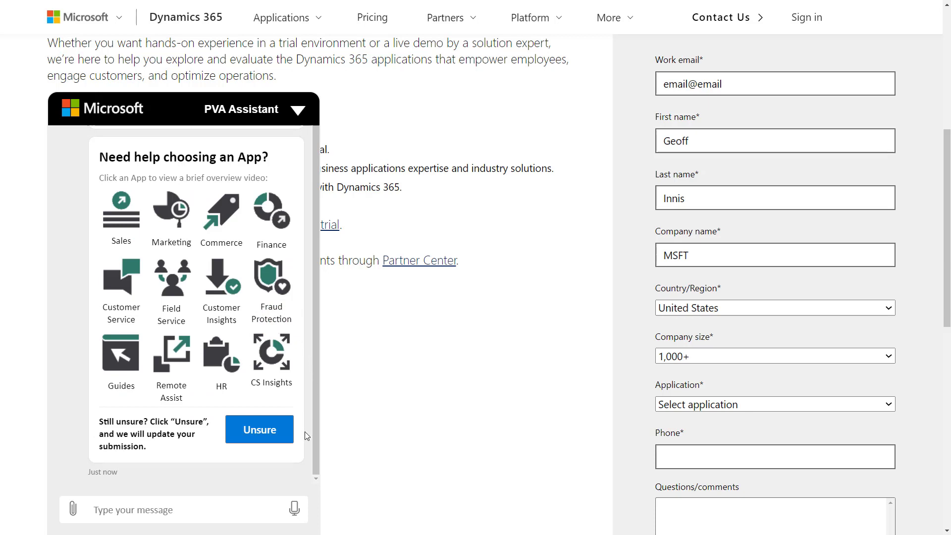
pyautogui.click(290, 437)
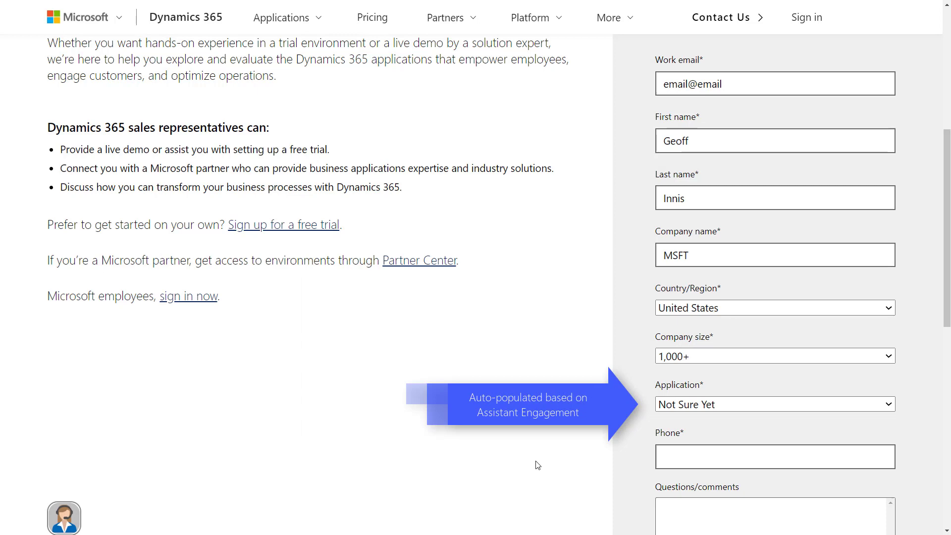
pyautogui.click(706, 460)
pyautogui.write('555-555')
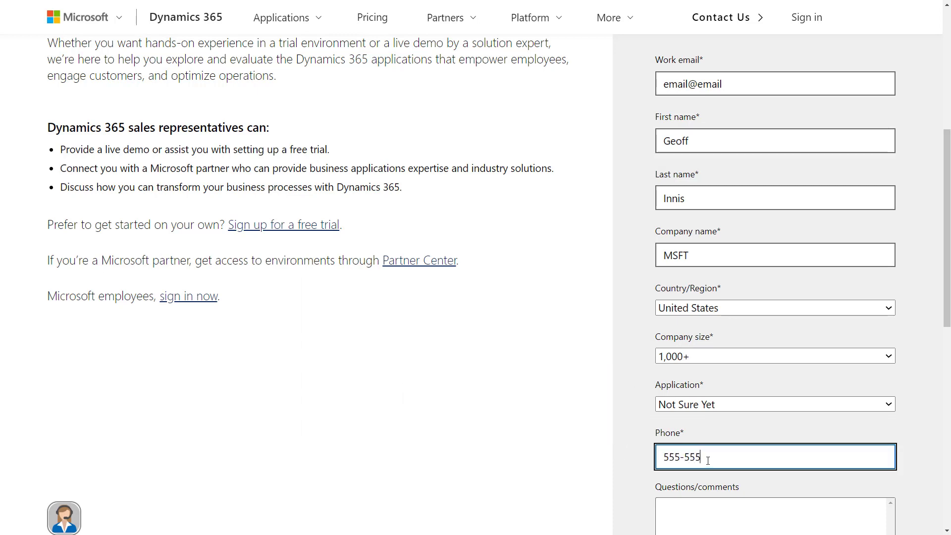
pyautogui.write('-7777')
pyautogui.moveTo(945, 299); pyautogui.dragTo(946, 392)
pyautogui.click(752, 286)
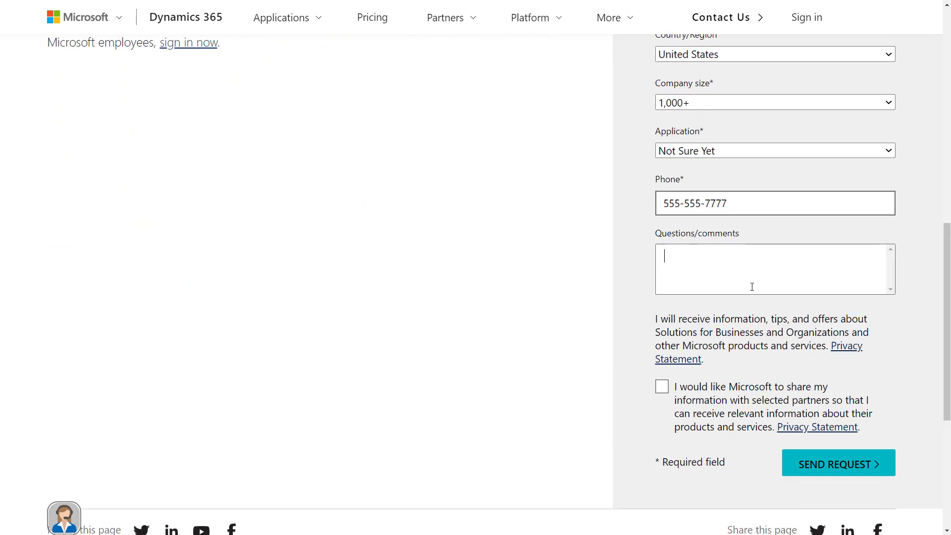
pyautogui.write('Looking forward to connec')
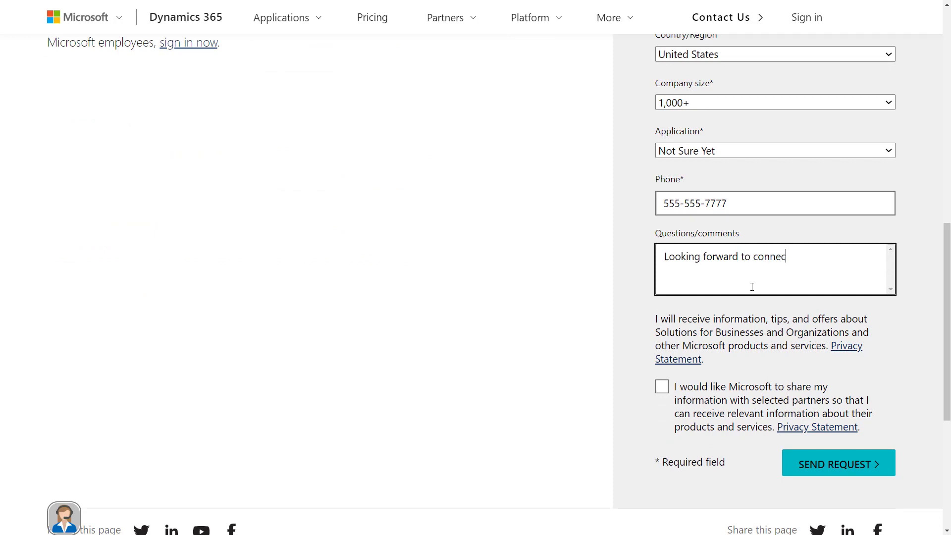
pyautogui.write('ting!')
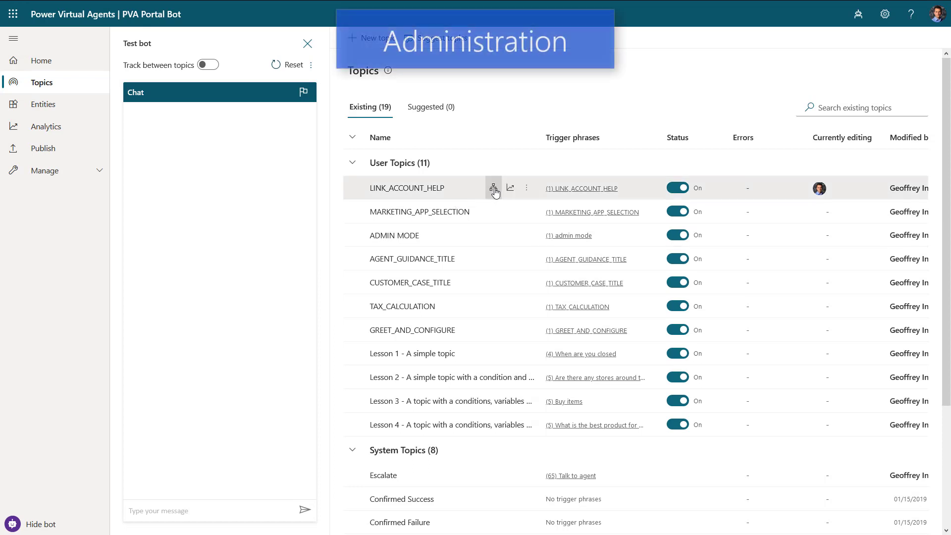
# - Open LINK_ACCOUNT_HELP on the authoring canvas and scroll to its confirm-numbers Question node
pyautogui.click(495, 189)
pyautogui.click(496, 191)
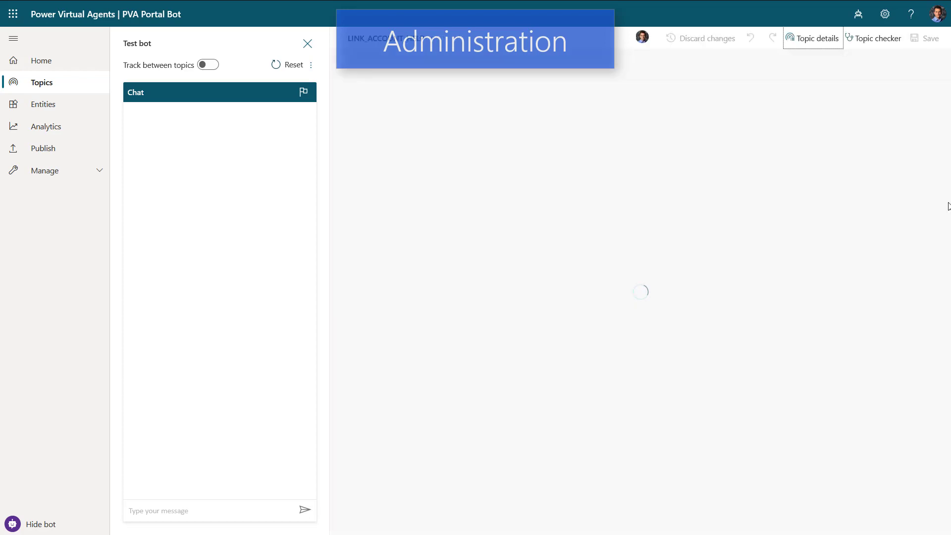
pyautogui.moveTo(948, 313); pyautogui.dragTo(949, 329)
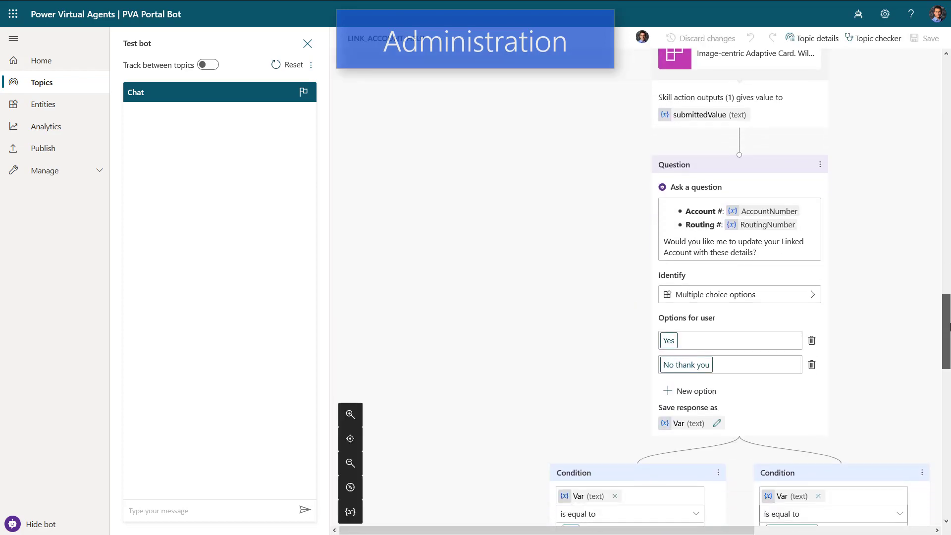
pyautogui.moveTo(948, 329); pyautogui.dragTo(949, 338)
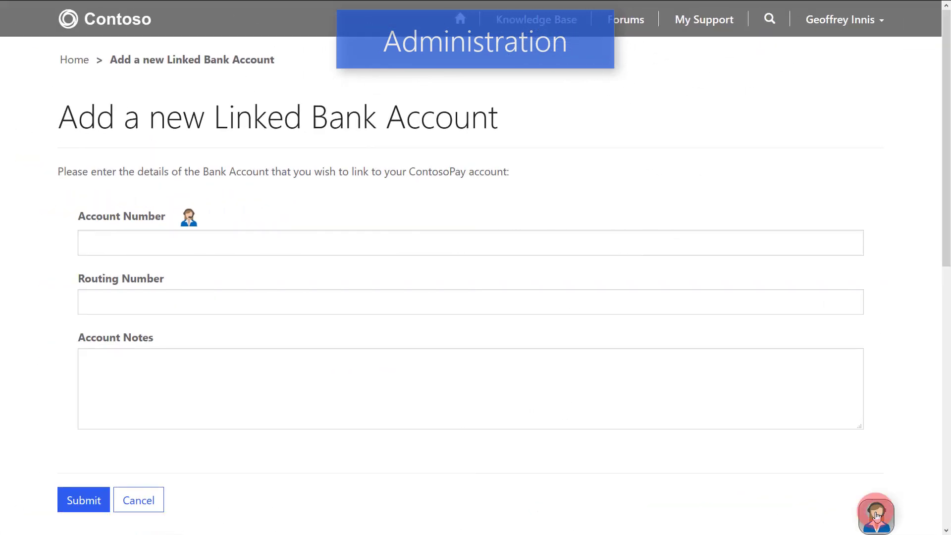
# - Send 'admin mode' to the page assistant and pick the Routing Number field
pyautogui.click(878, 517)
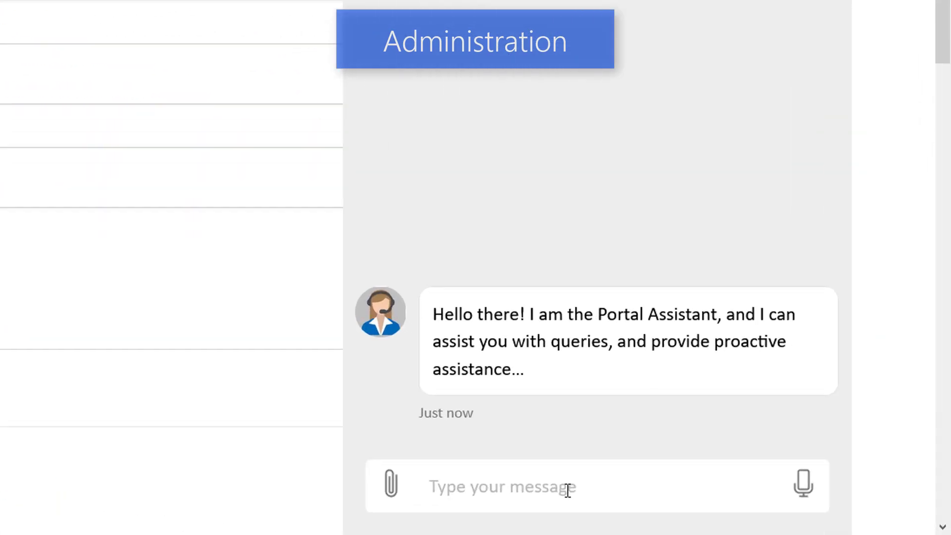
pyautogui.write('admin mode')
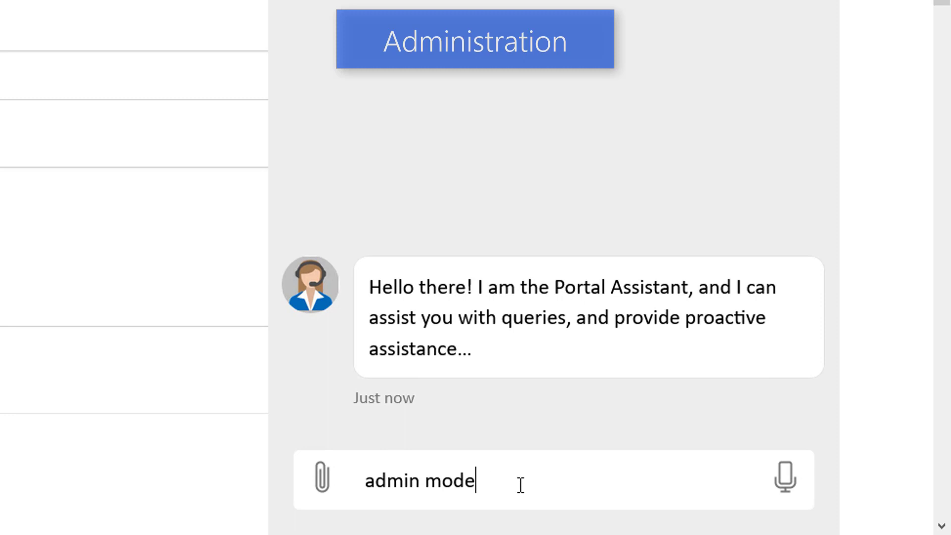
pyautogui.press('Return')
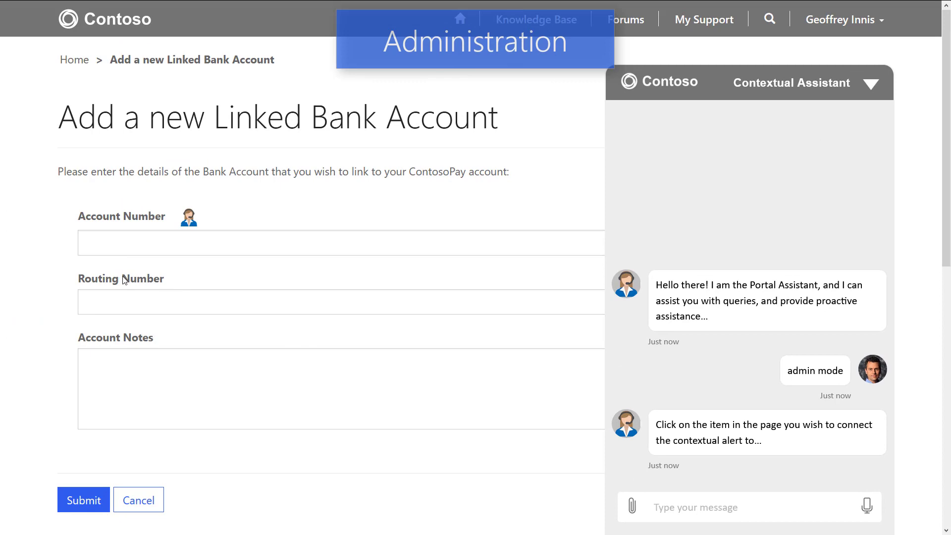
pyautogui.click(130, 282)
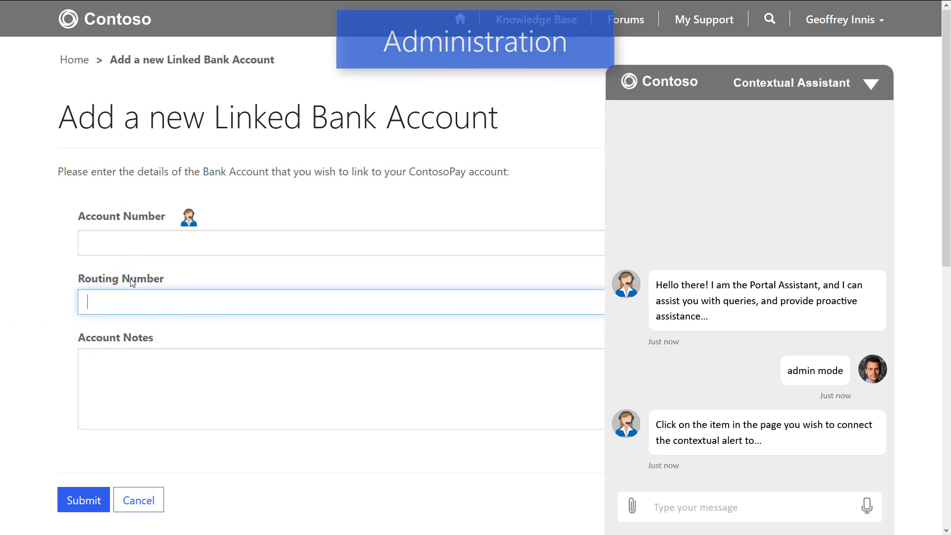
# - Name the alert 'Routing Number Guidance' and set its type to Appended Icon Click
pyautogui.click(131, 283)
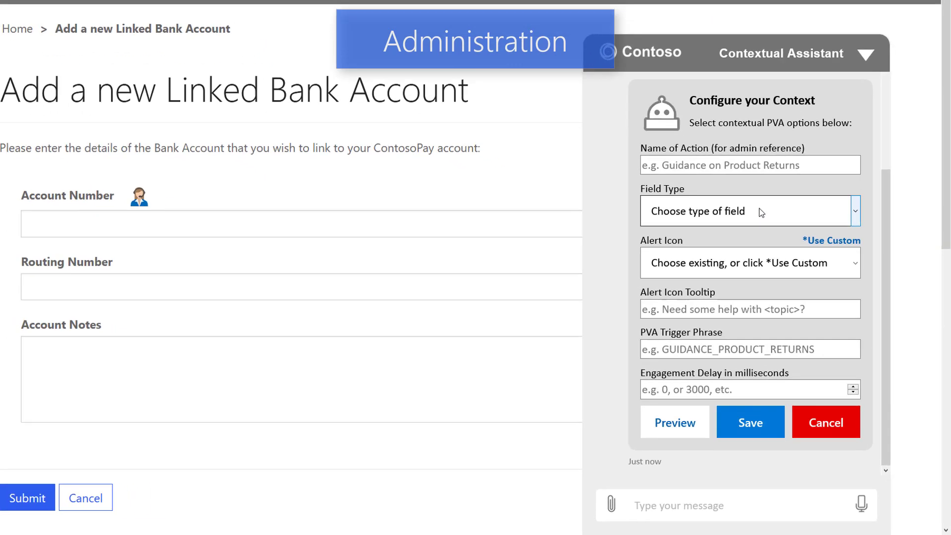
pyautogui.click(684, 142)
pyautogui.write('Routing Numb')
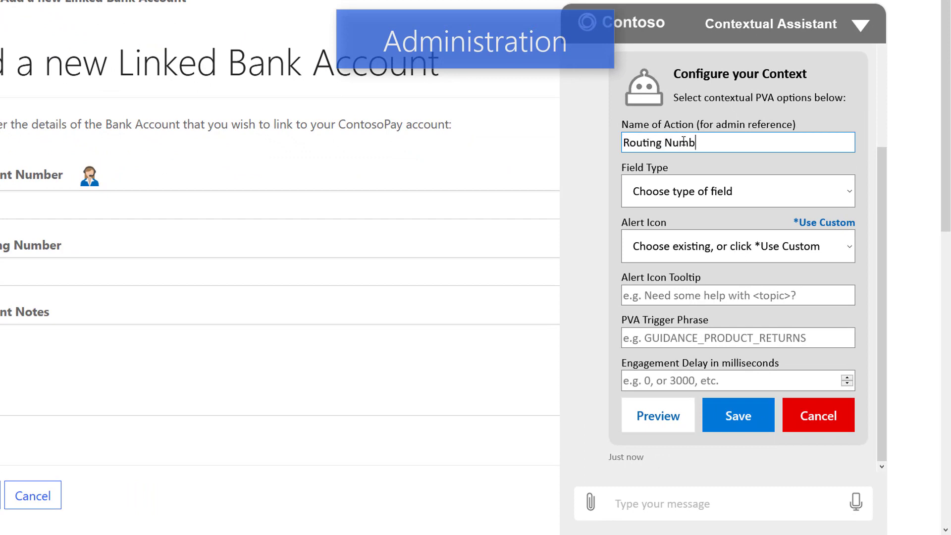
pyautogui.write('er Guidance')
pyautogui.click(709, 192)
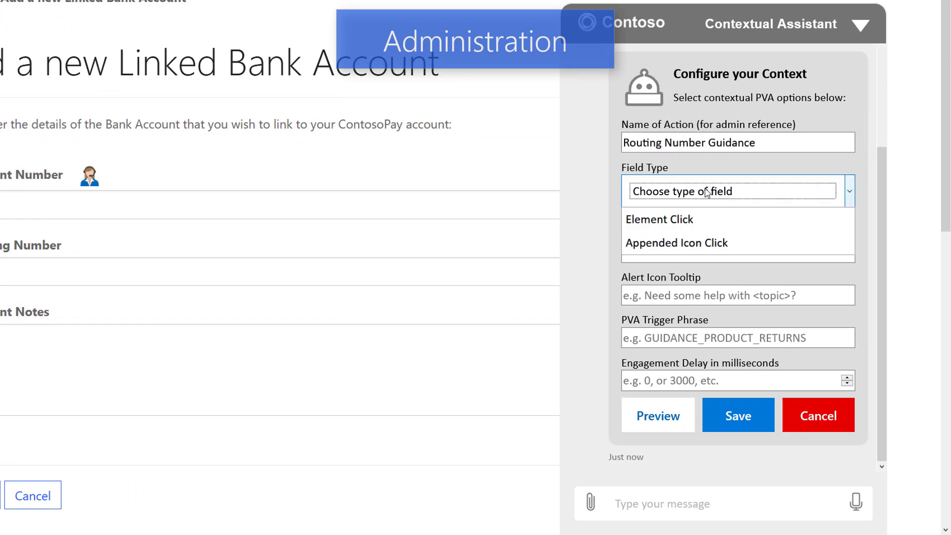
pyautogui.click(690, 239)
# - Add the routing-number tooltip, LINK_ACCOUNT_HELP trigger and delay 0, save, then test the icon
pyautogui.click(692, 297)
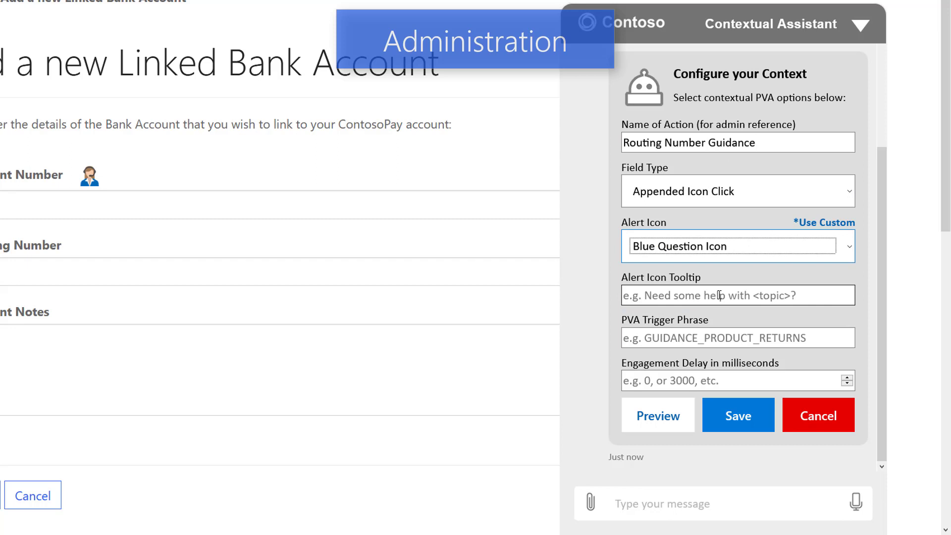
pyautogui.write('Need help fin')
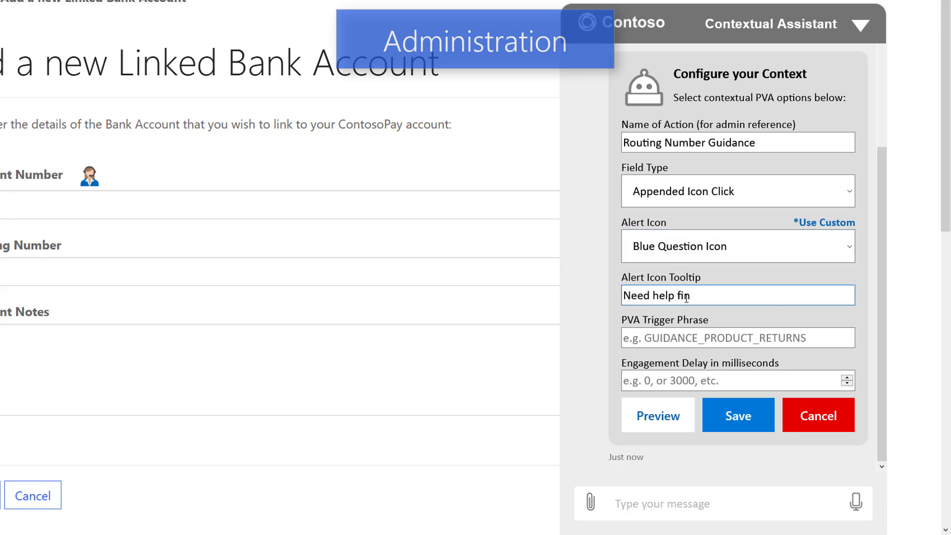
pyautogui.write('ding your routing number?')
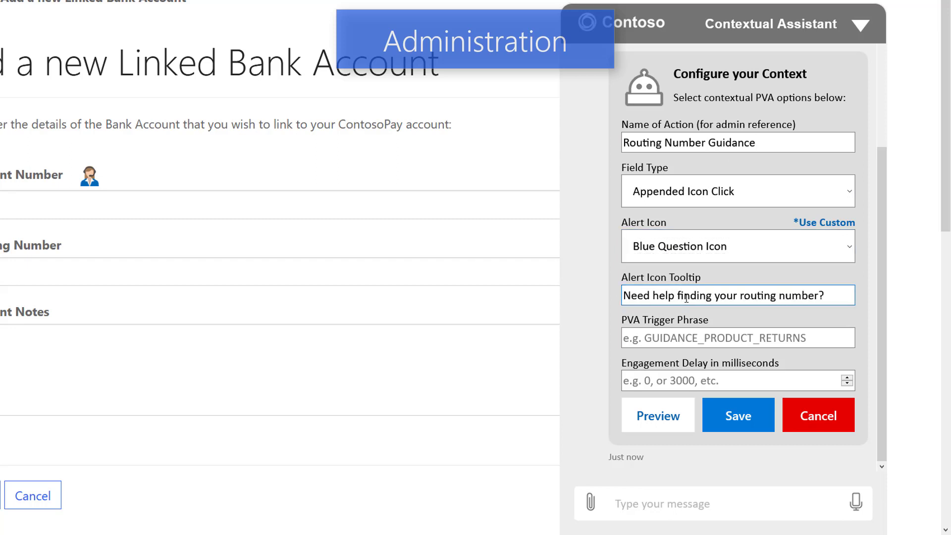
pyautogui.click(688, 338)
pyautogui.write('LINK_ACCOUNT_HELP')
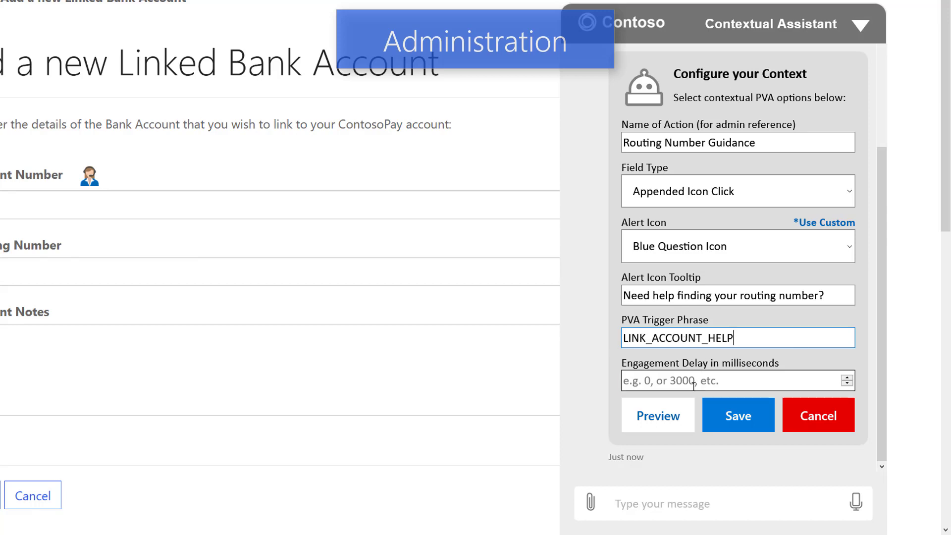
pyautogui.click(694, 381)
pyautogui.write('0')
pyautogui.click(738, 423)
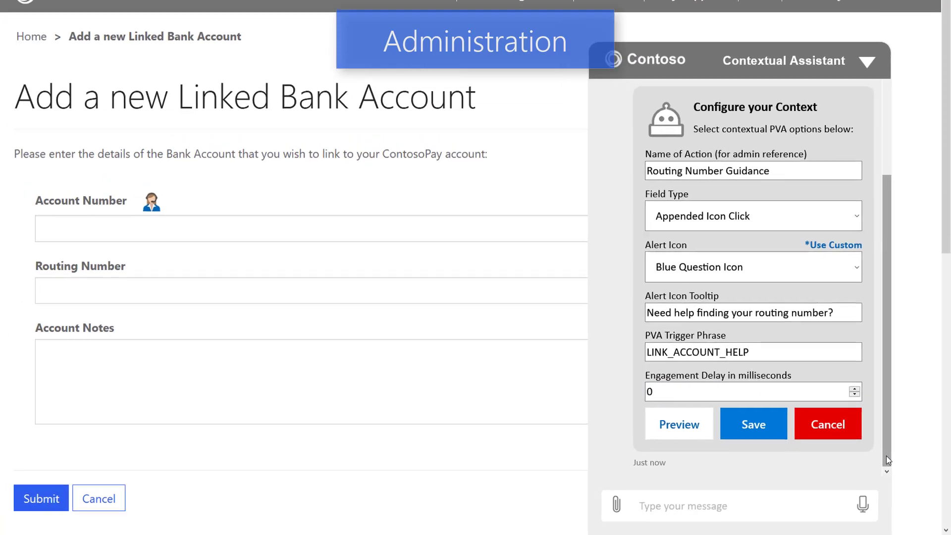
pyautogui.scroll(-1, 890, 460)
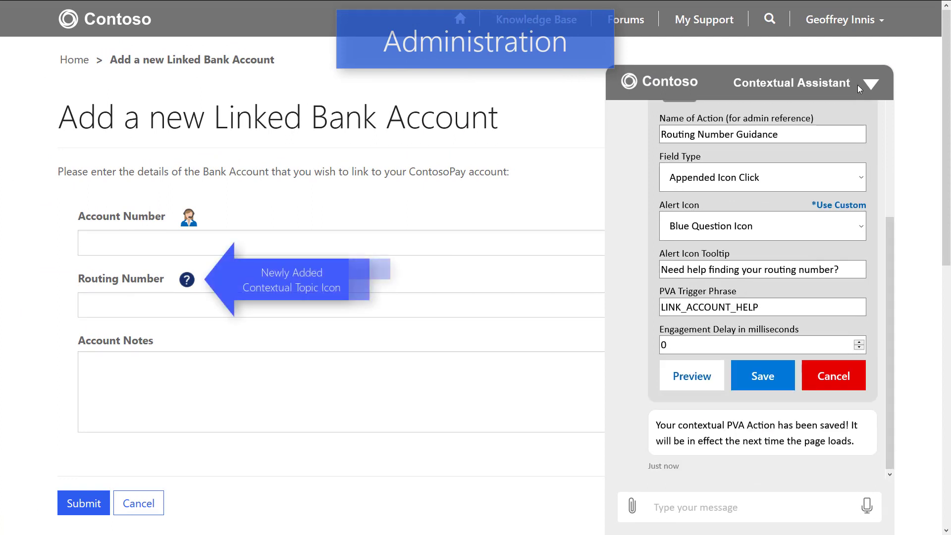
pyautogui.click(871, 85)
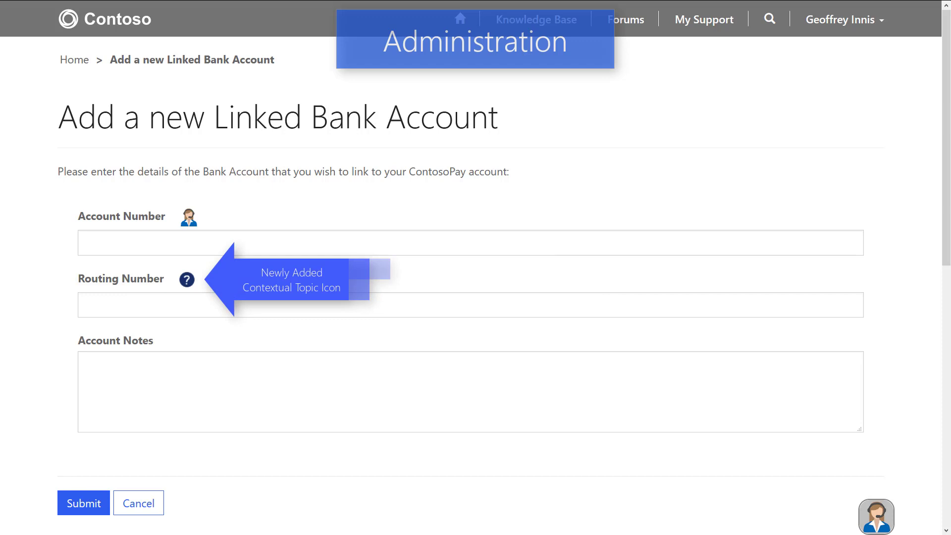
pyautogui.click(188, 281)
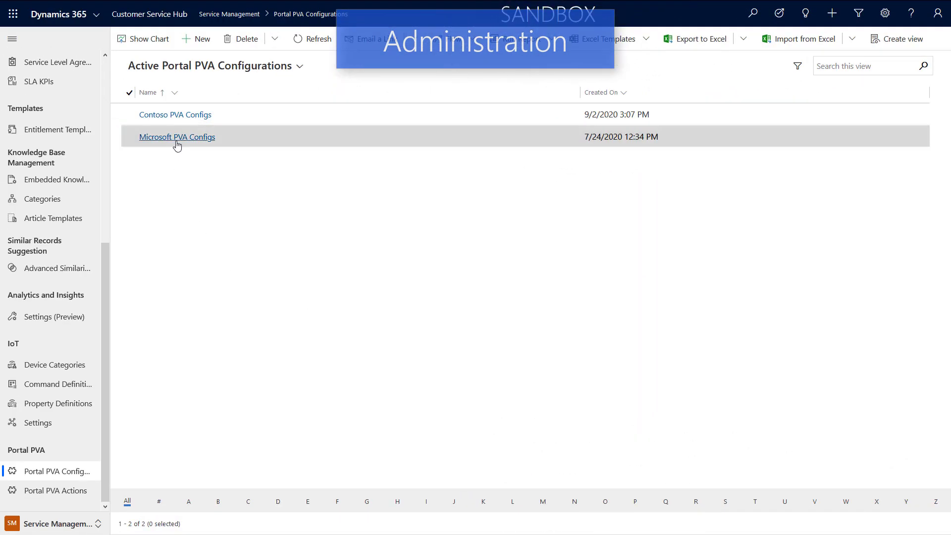
# - Open Microsoft PVA Configs and review its bot styling, bot IDs, speech and escalation settings
pyautogui.click(178, 140)
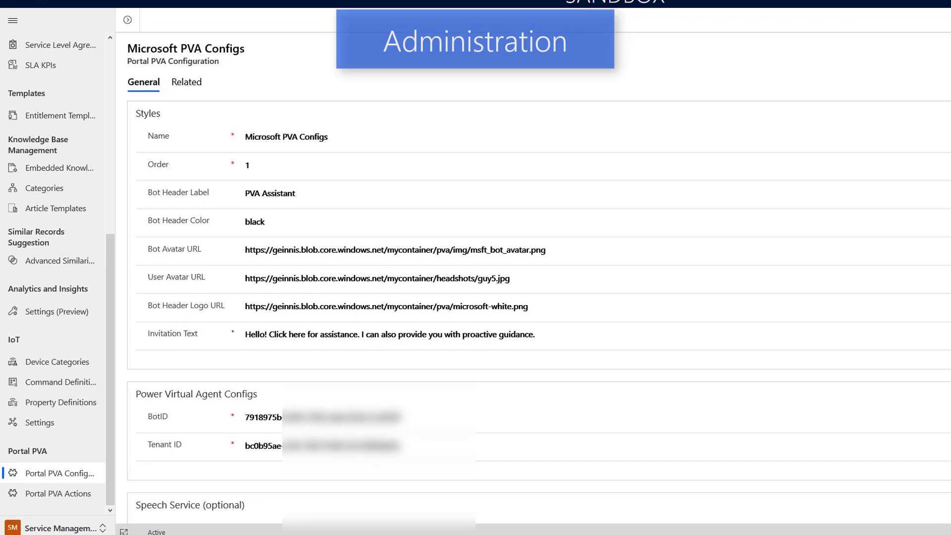
pyautogui.scroll(-2, 947, 236)
pyautogui.scroll(-1, 545, 305)
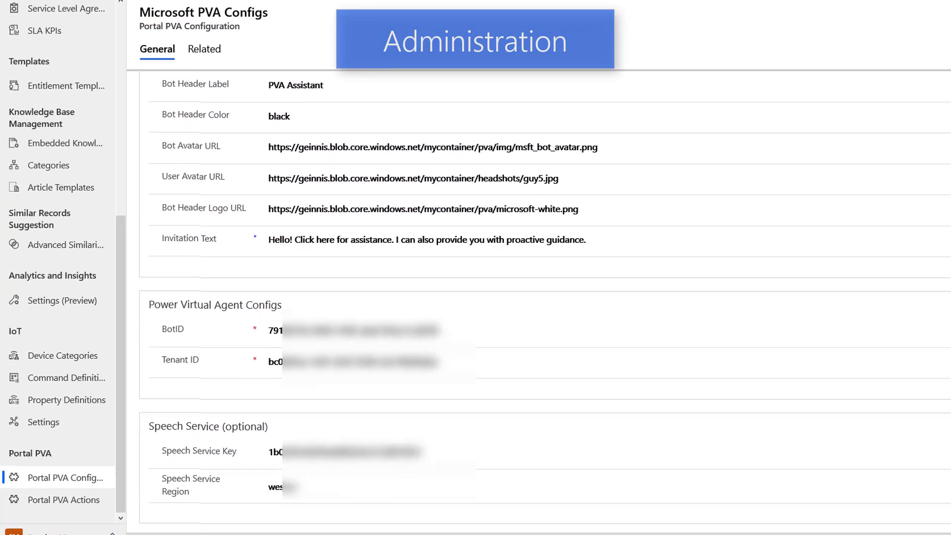
pyautogui.scroll(-1, 545, 305)
pyautogui.scroll(-1, 545, 306)
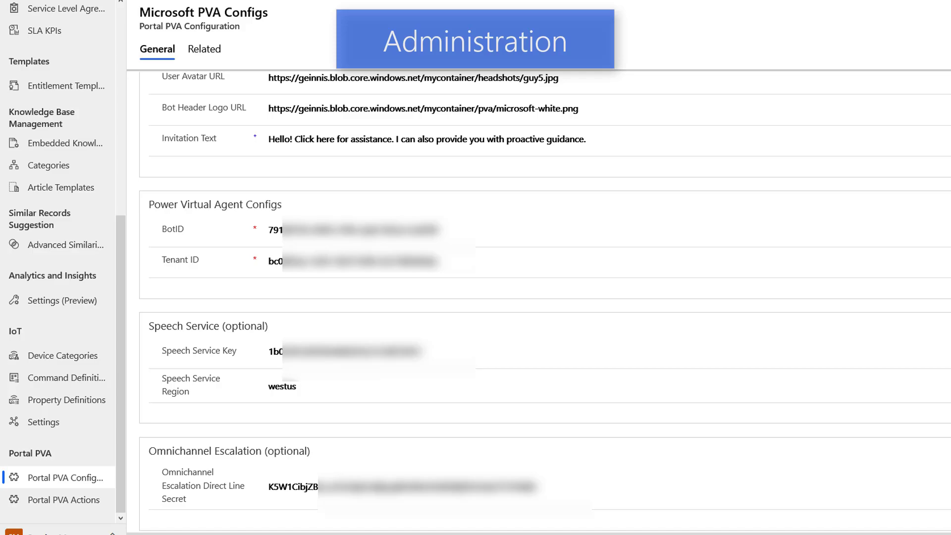